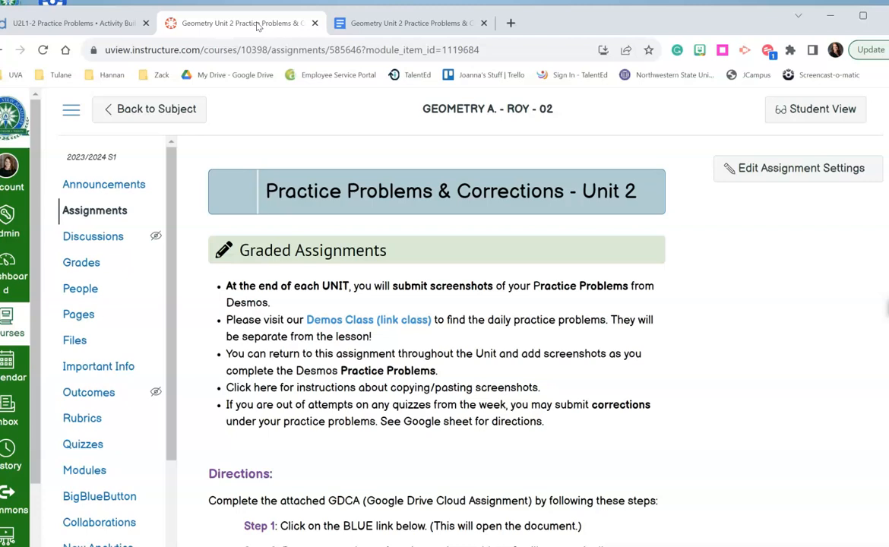
# Review the Unit 2 assignment's instructions and three-step directions, down to the attached cloud document.
pyautogui.scroll(-2, 384, 291)
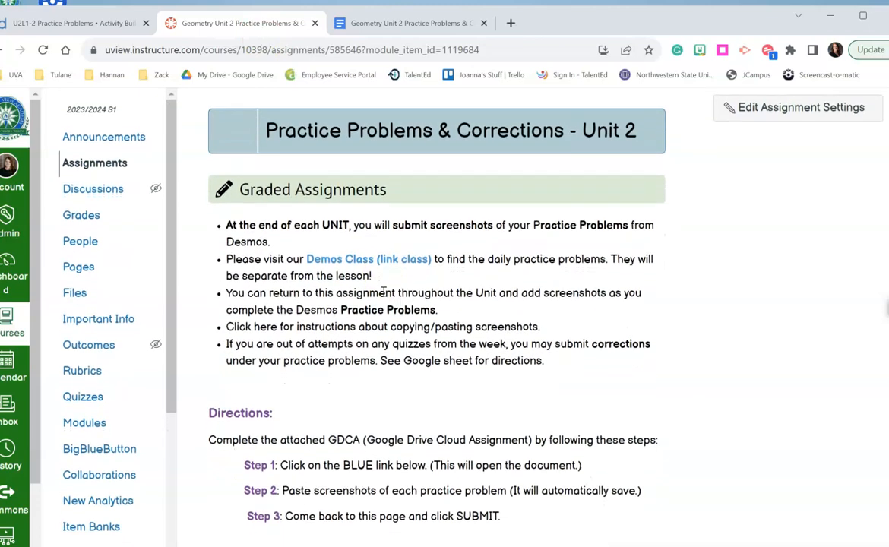
pyautogui.scroll(-2, 384, 292)
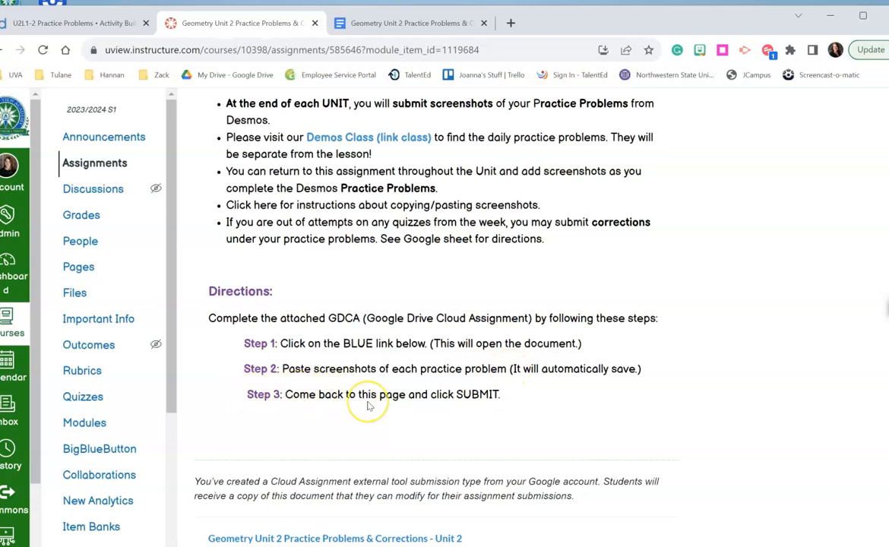
pyautogui.scroll(-2, 368, 407)
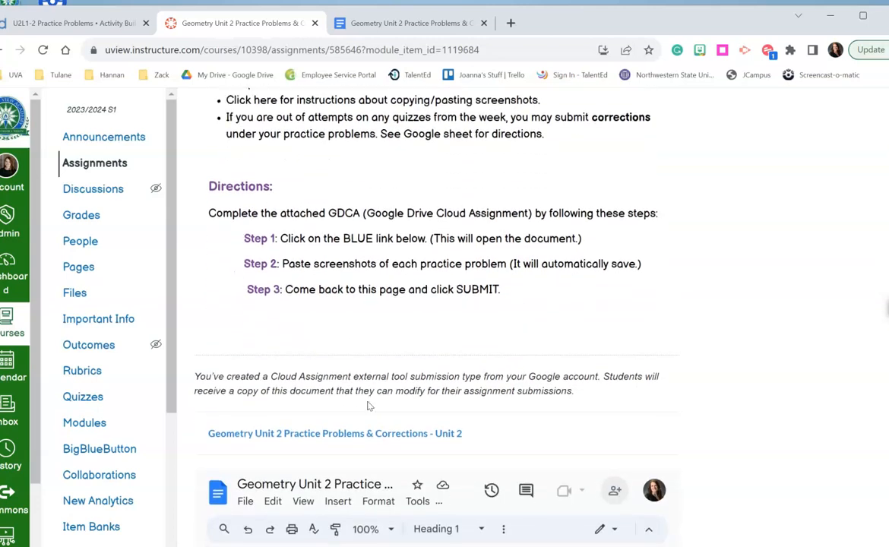
pyautogui.scroll(-3, 368, 406)
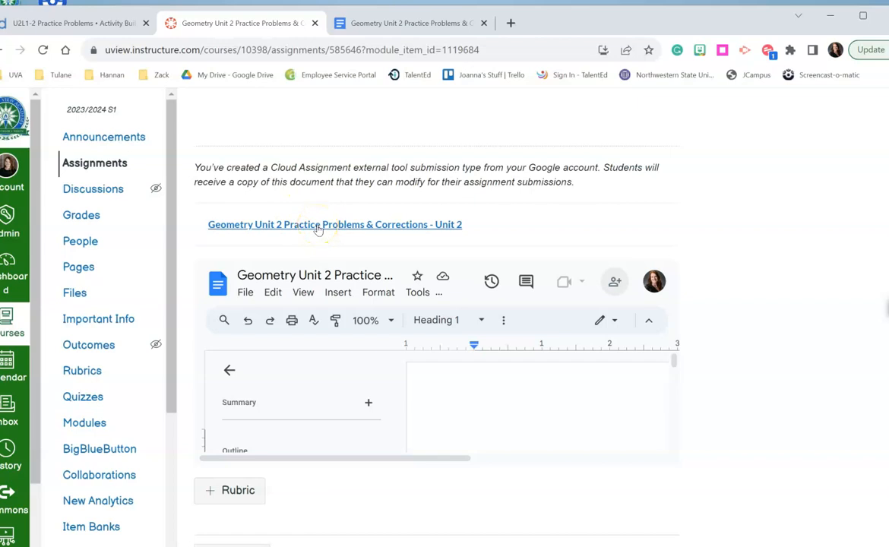
# Open the Unit 2 Practice Problems & Corrections document and examine its weekly lesson headings, the space under U2L1-2 and the Corrections requirements.
pyautogui.click(386, 22)
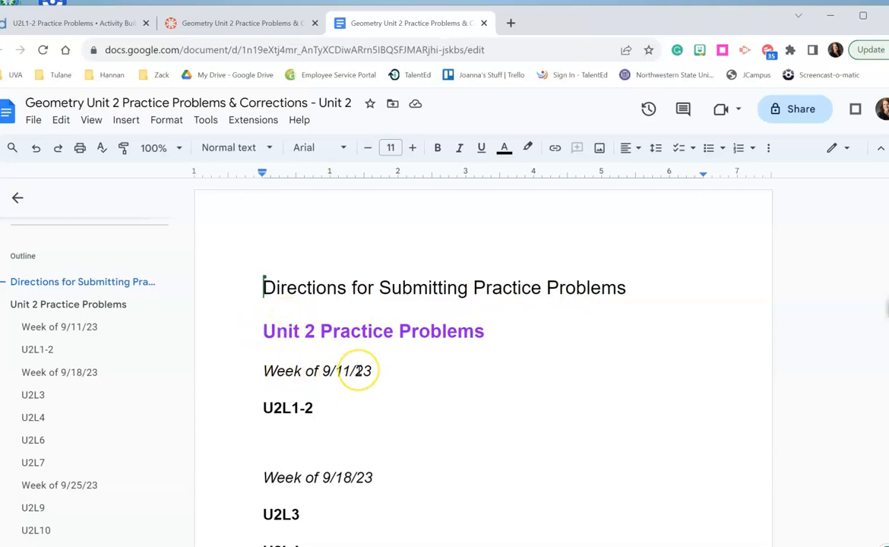
pyautogui.scroll(-1, 358, 370)
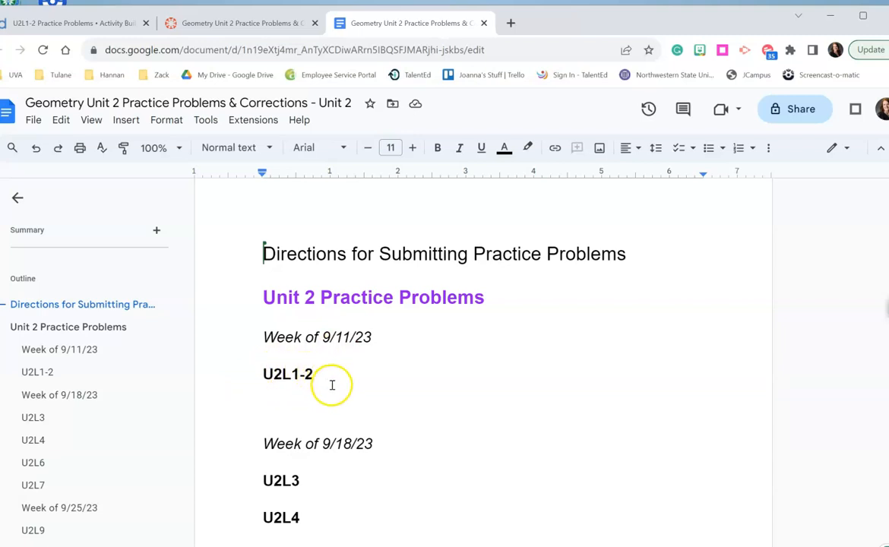
pyautogui.click(270, 397)
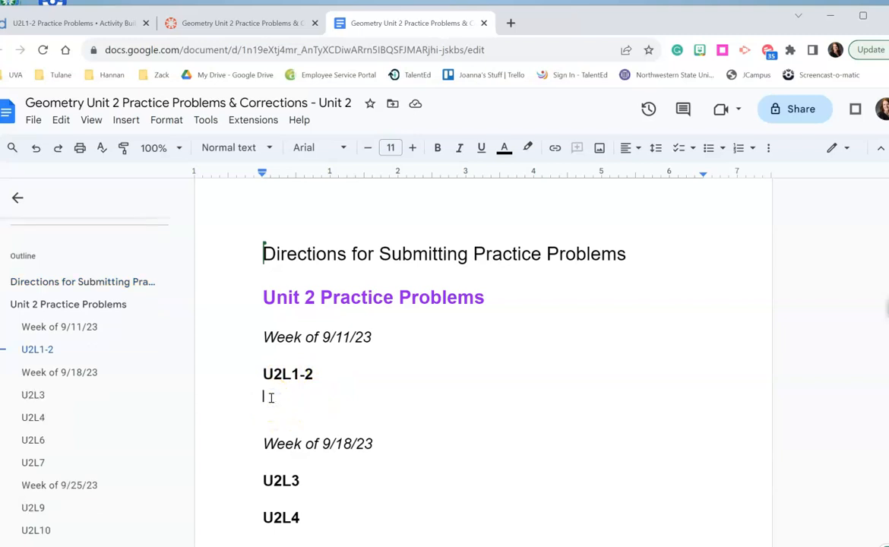
pyautogui.scroll(-7, 270, 398)
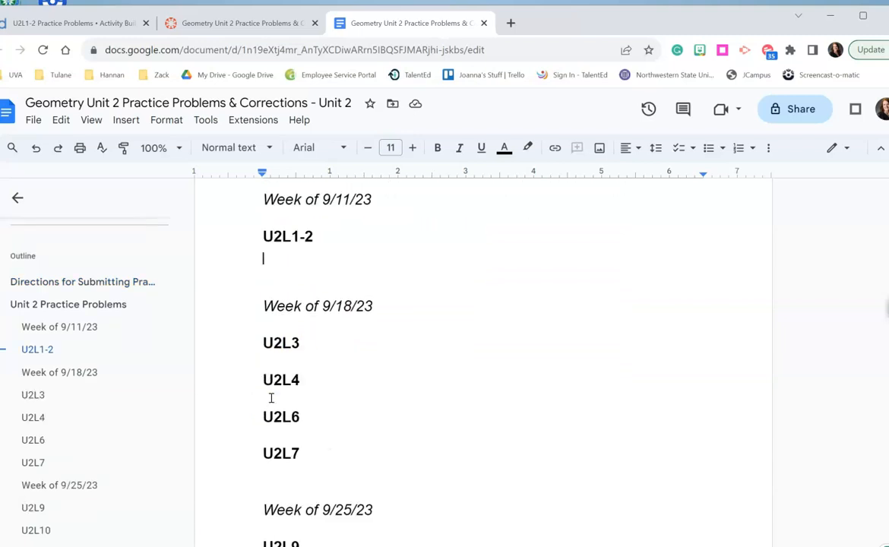
pyautogui.scroll(-1, 270, 397)
pyautogui.scroll(2, 271, 398)
pyautogui.scroll(-1, 270, 398)
pyautogui.scroll(-3, 270, 397)
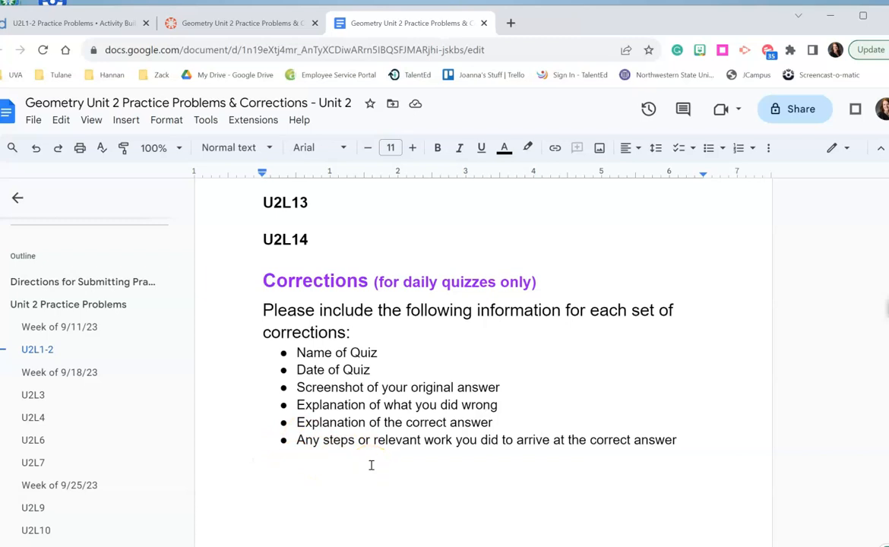
pyautogui.scroll(8, 371, 465)
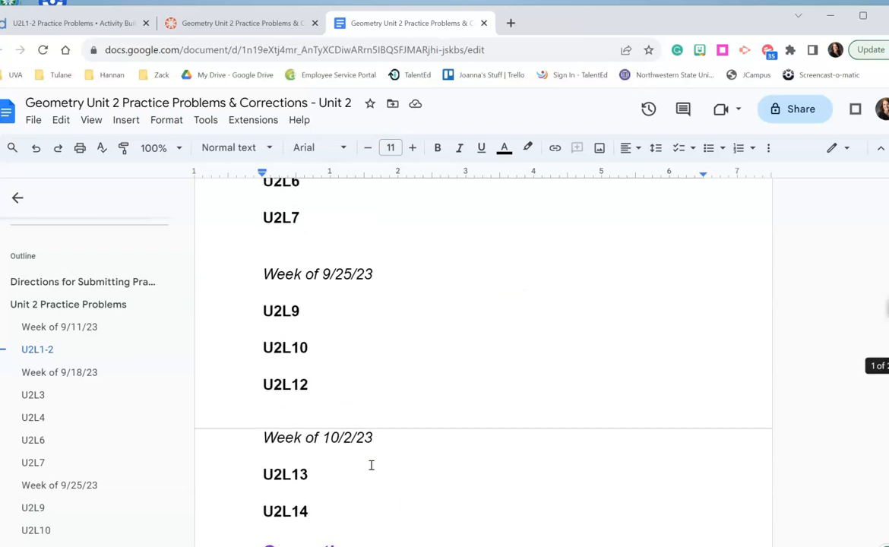
pyautogui.scroll(2, 371, 465)
pyautogui.click(272, 427)
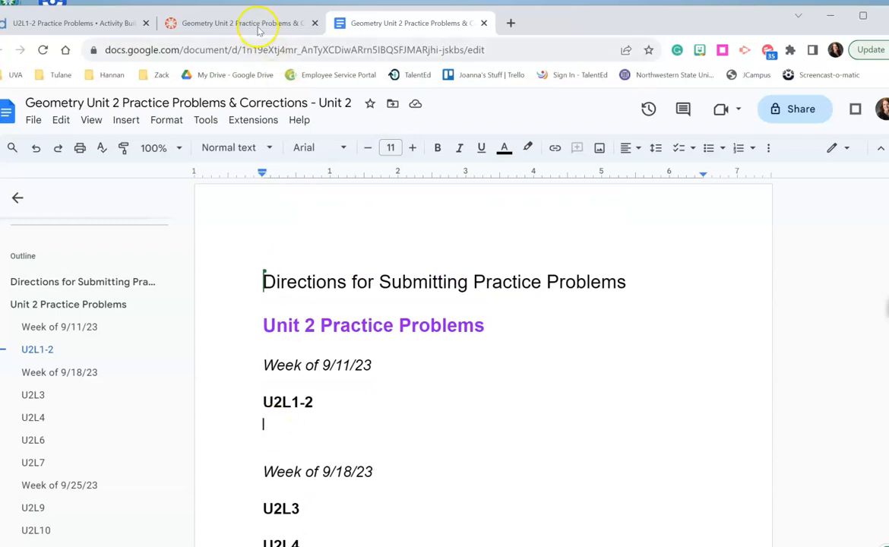
# Switch to the Desmos U2L1-2 activity and submit "1. ans" and "2. ans" as the response to Practice Problem 1.
pyautogui.click(63, 20)
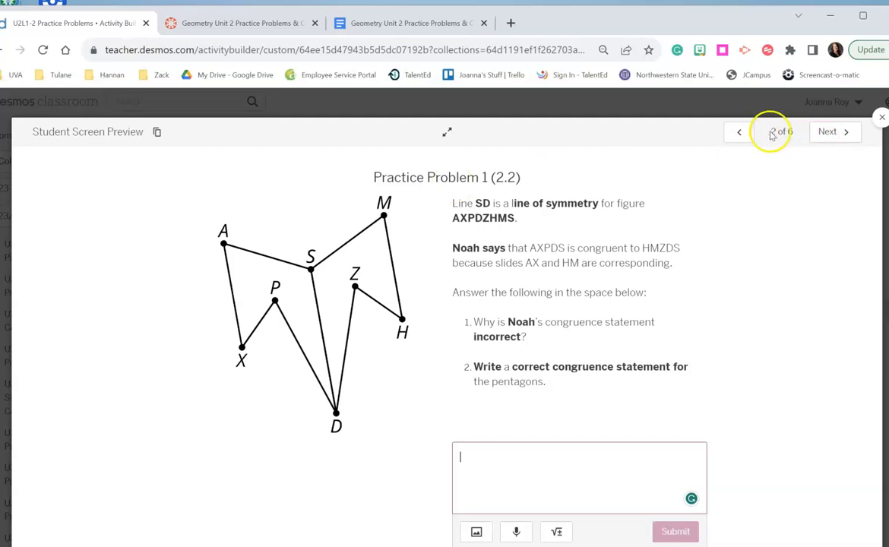
pyautogui.click(737, 141)
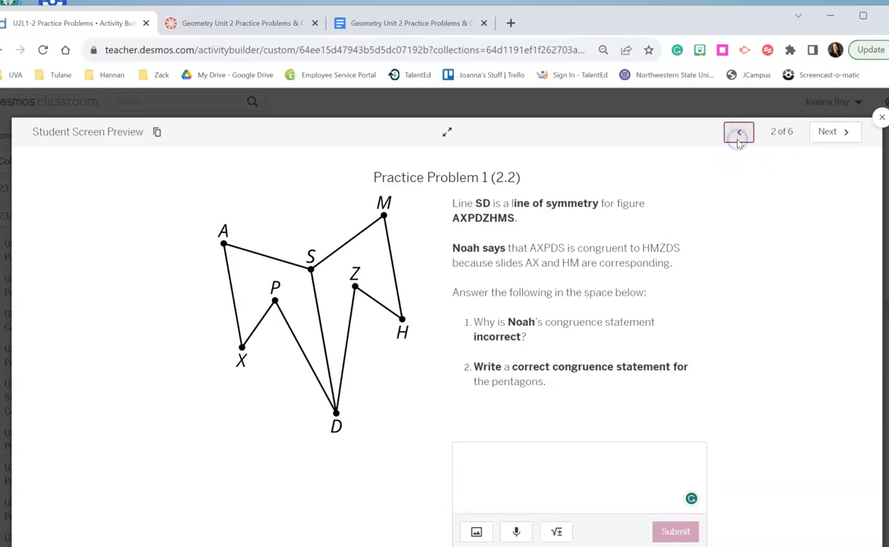
pyautogui.click(828, 132)
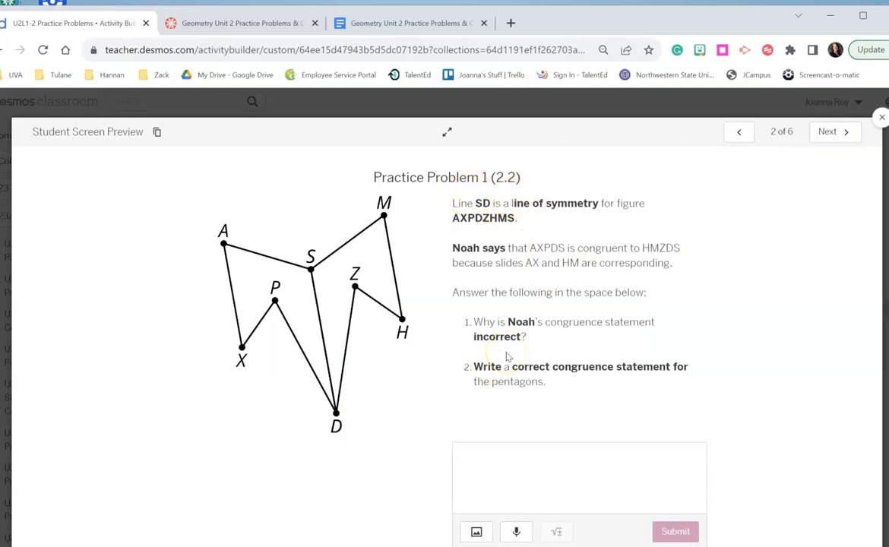
pyautogui.click(462, 459)
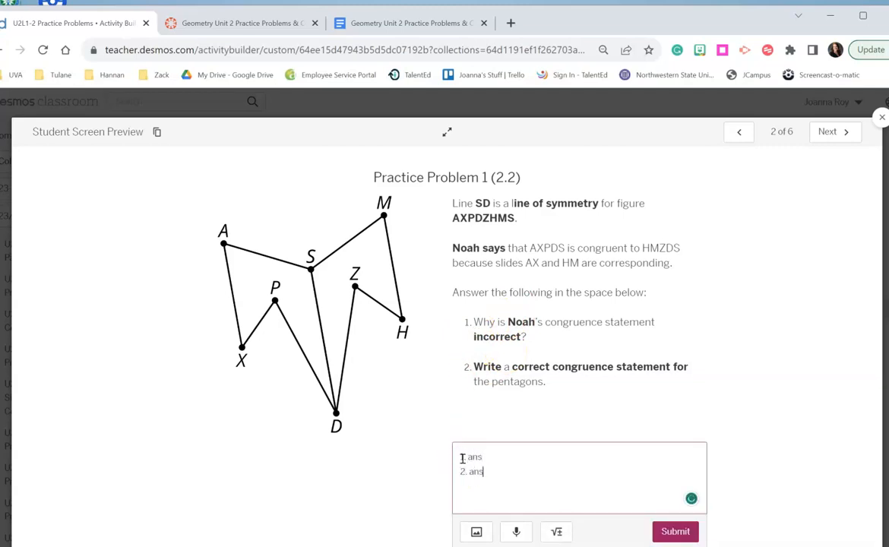
pyautogui.click(675, 531)
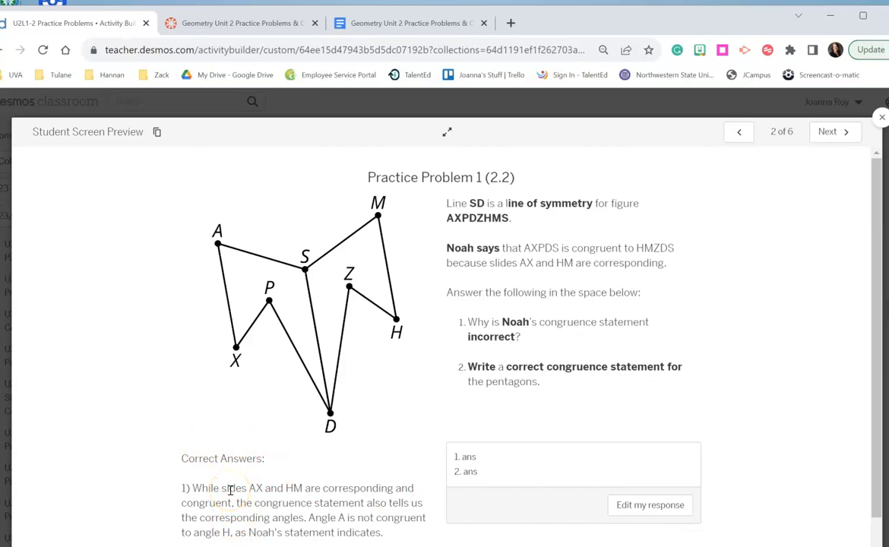
# Edit the submitted Practice Problem 1 response so both numbered answers read "fix", and resubmit it.
pyautogui.click(482, 457)
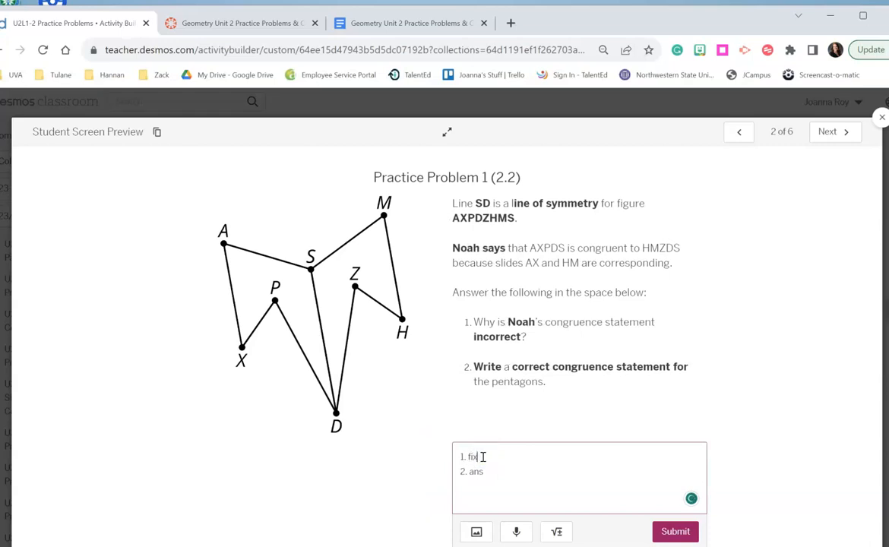
pyautogui.click(487, 471)
pyautogui.click(675, 532)
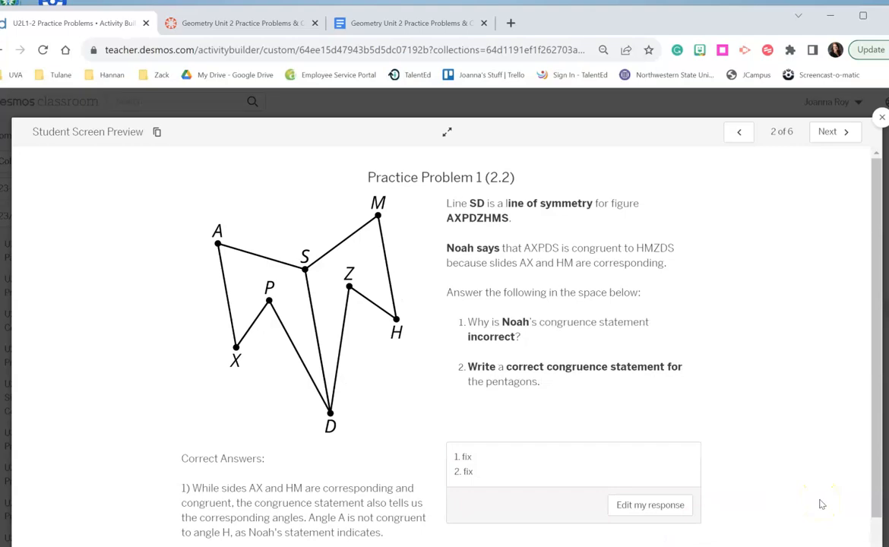
# Capture a screenshot of the answered Practice Problem 1 and paste it under U2L1-2 in the Google document, adding a new line below.
pyautogui.press('super+shift+s')
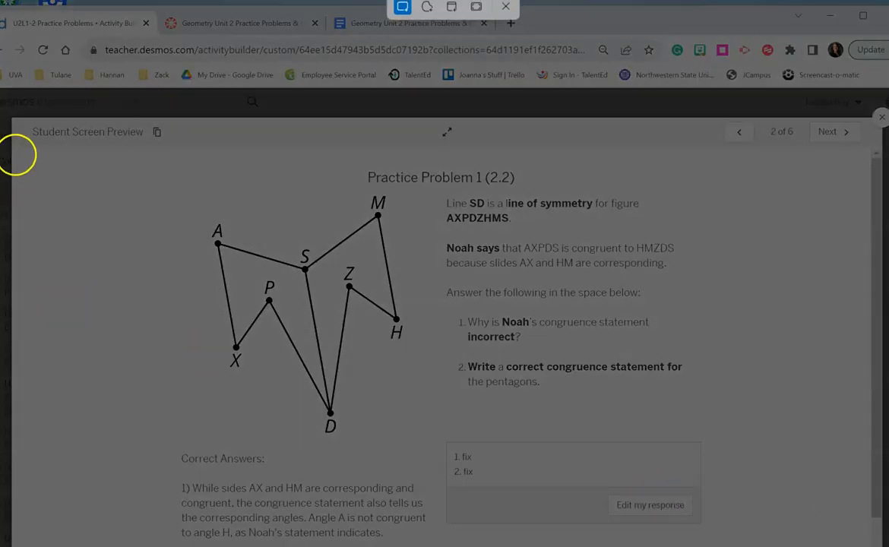
pyautogui.moveTo(12, 118); pyautogui.dragTo(878, 538)
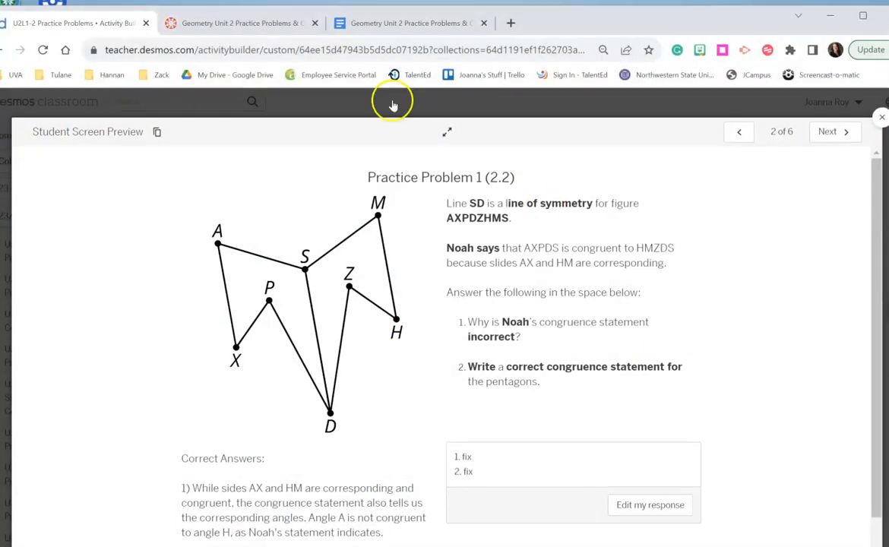
pyautogui.click(391, 24)
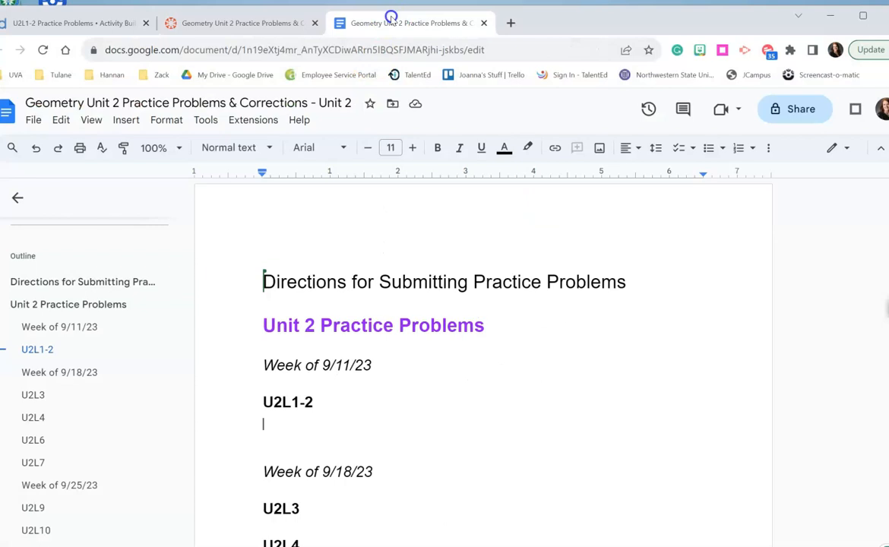
pyautogui.click(274, 424)
pyautogui.hotkey('ctrl', 'v')
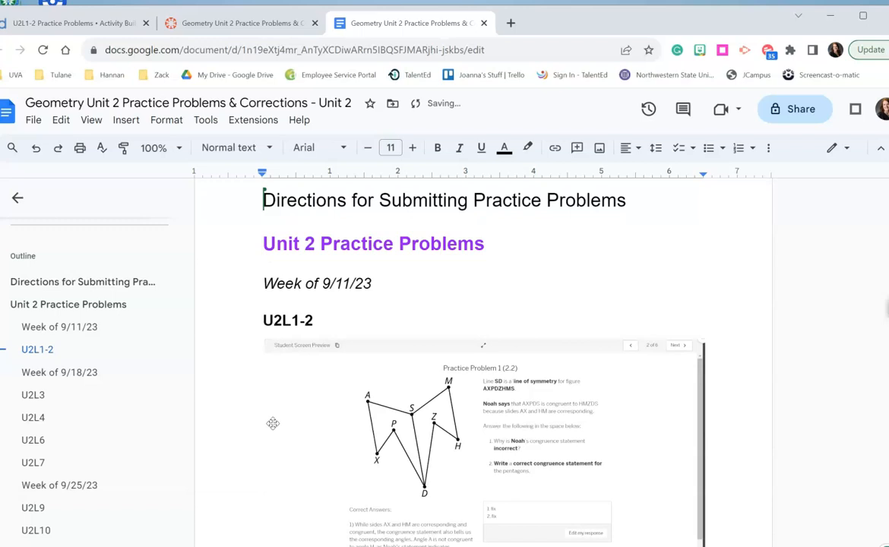
pyautogui.scroll(-3, 274, 423)
pyautogui.press('Return')
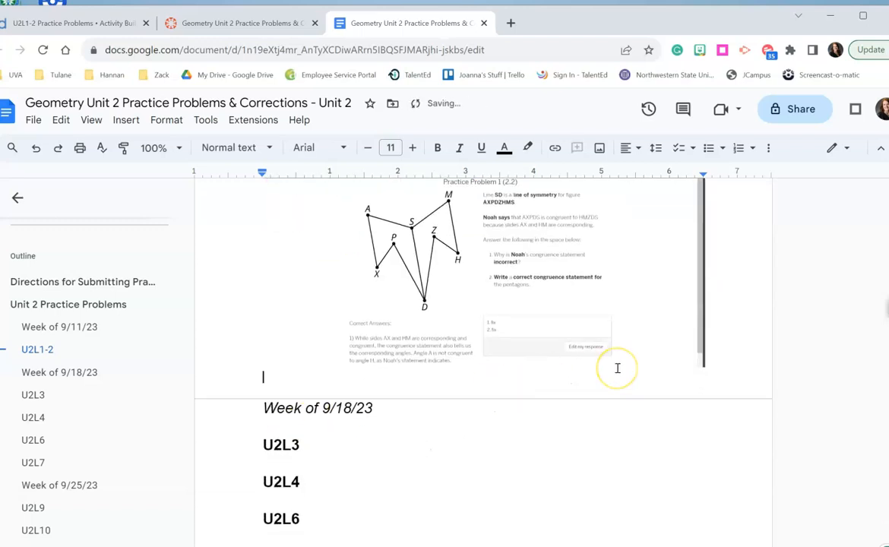
# Capture a screenshot of Practice Problem 2 in Desmos and paste it below the first screenshot in the U2L1-2 section.
pyautogui.click(61, 22)
pyautogui.click(835, 132)
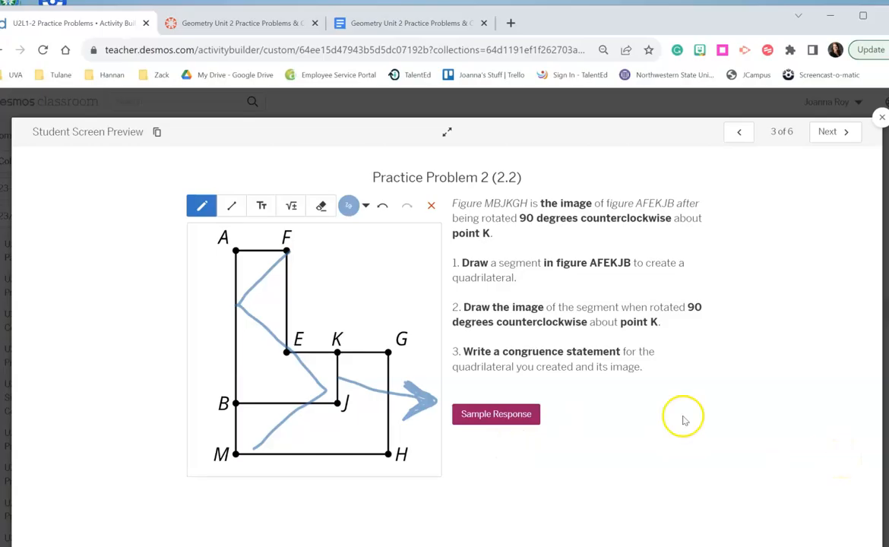
pyautogui.press('super+shift+s')
pyautogui.moveTo(15, 117); pyautogui.dragTo(812, 500)
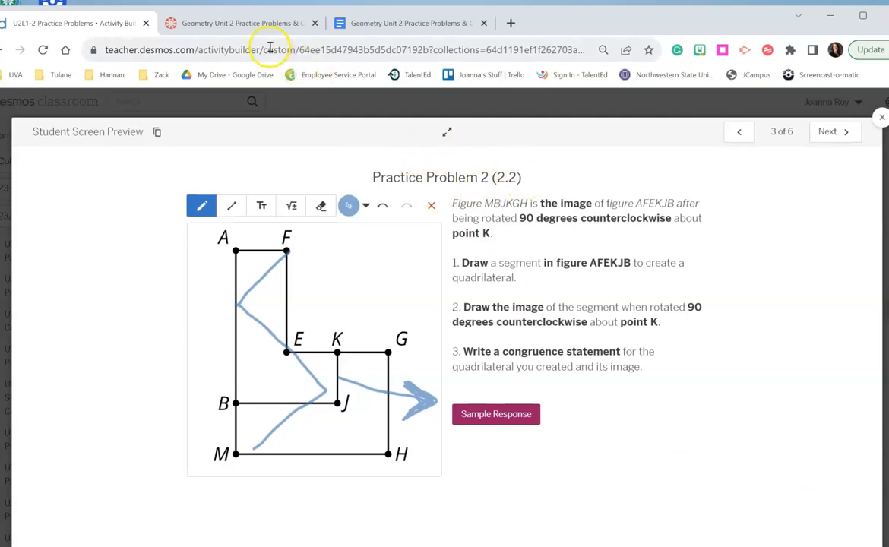
pyautogui.click(396, 24)
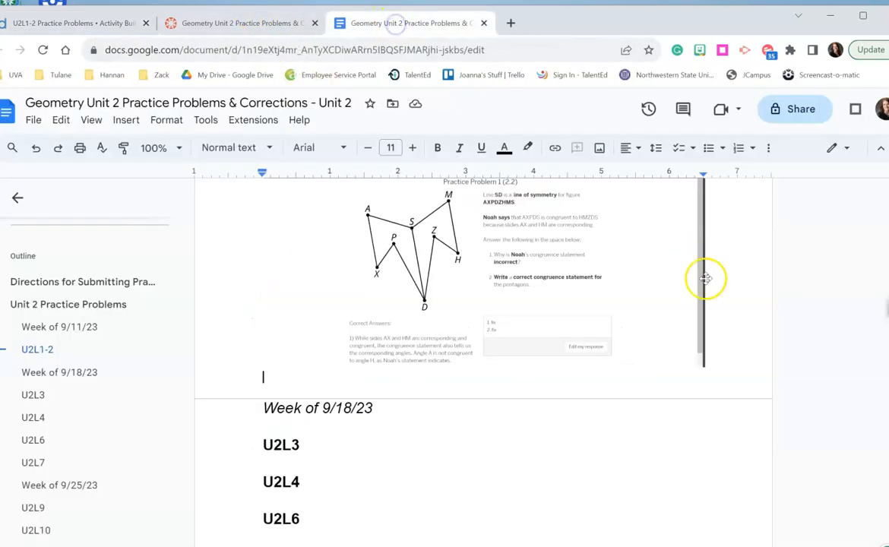
pyautogui.hotkey('ctrl', 'v')
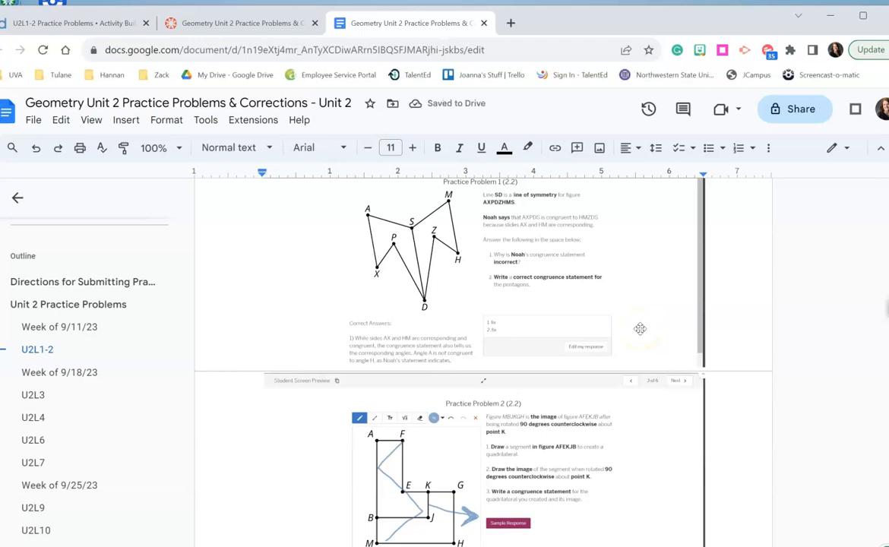
# Review the document from the pasted U2L1-2 screenshots through the remaining lesson headings and the Corrections section.
pyautogui.scroll(-2, 640, 329)
pyautogui.scroll(-1, 640, 328)
pyautogui.scroll(2, 640, 328)
pyautogui.scroll(-4, 640, 328)
pyautogui.scroll(-6, 640, 328)
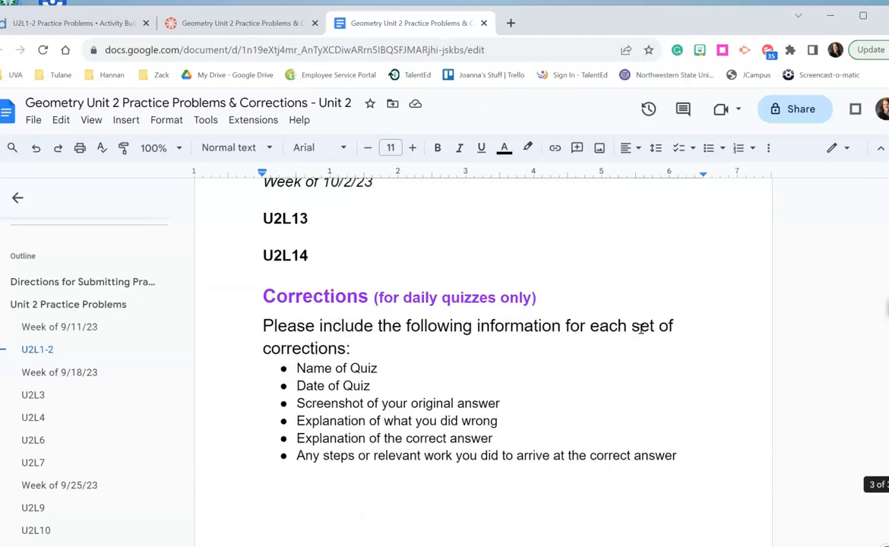
pyautogui.scroll(3, 641, 328)
pyautogui.scroll(10, 641, 328)
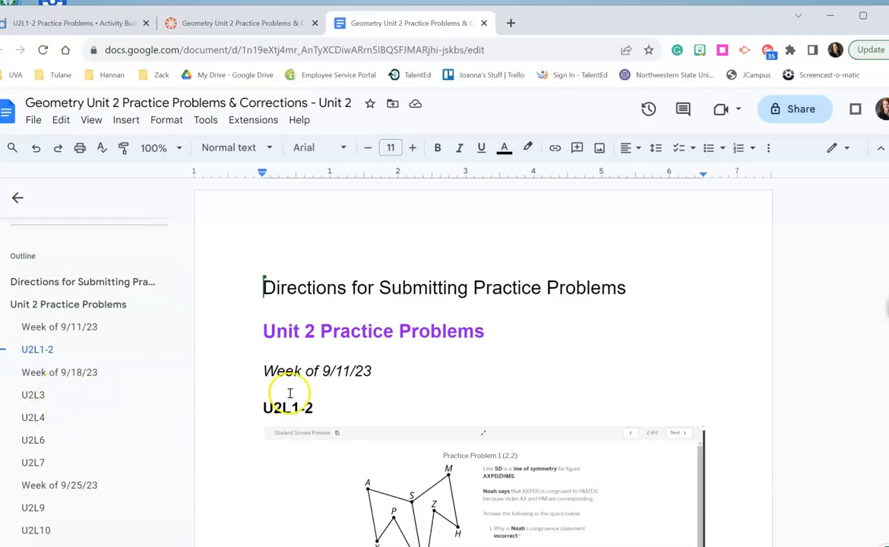
pyautogui.scroll(-5, 286, 365)
pyautogui.scroll(1, 289, 393)
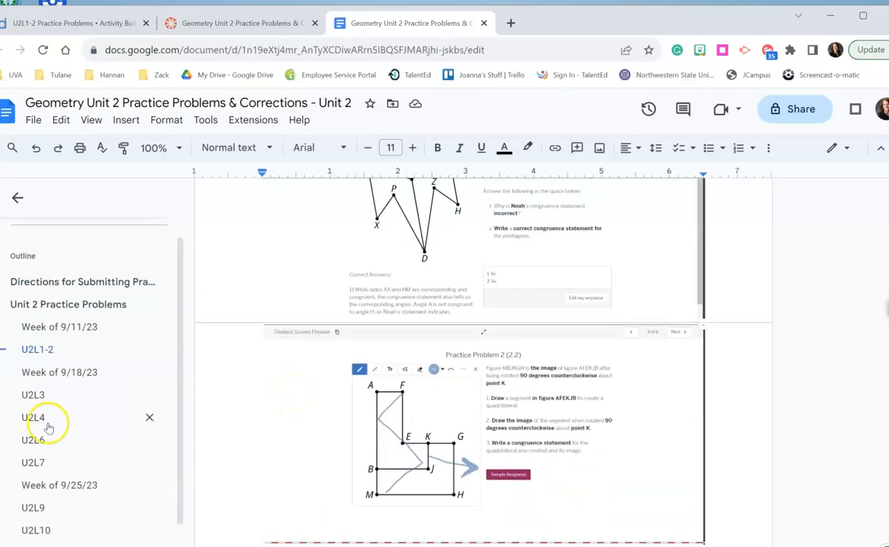
# Go to the U2L3 heading through the document outline and add an empty line beneath it.
pyautogui.click(43, 396)
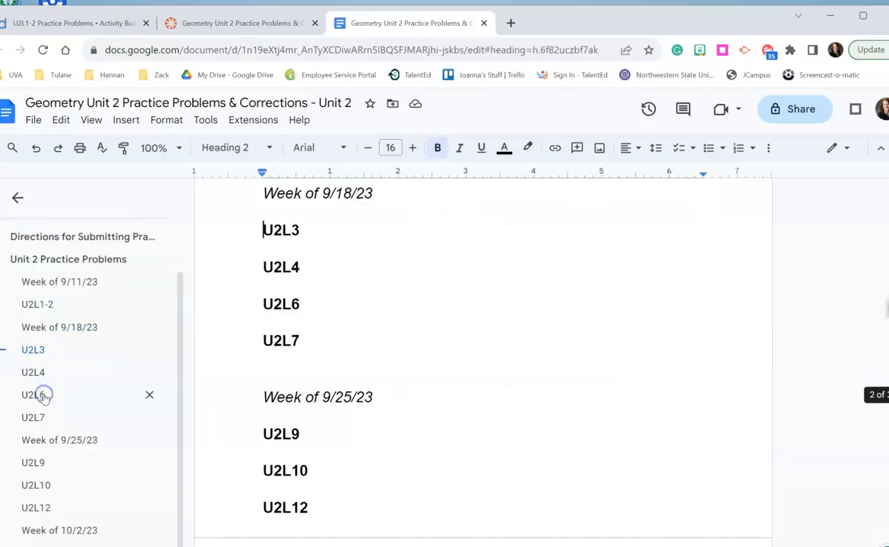
pyautogui.click(321, 227)
pyautogui.press('Return')
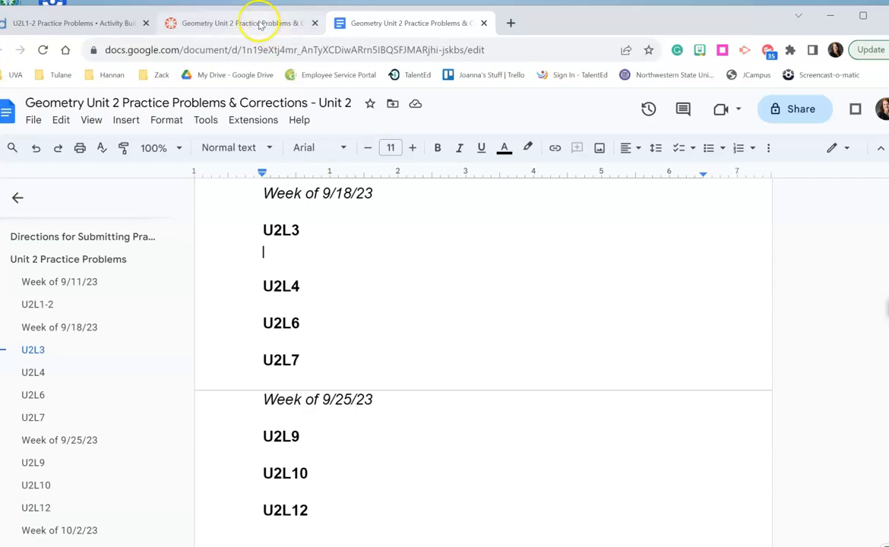
# Return to the Canvas assignment page and highlight the Step 3 direction about coming back to submit.
pyautogui.click(260, 23)
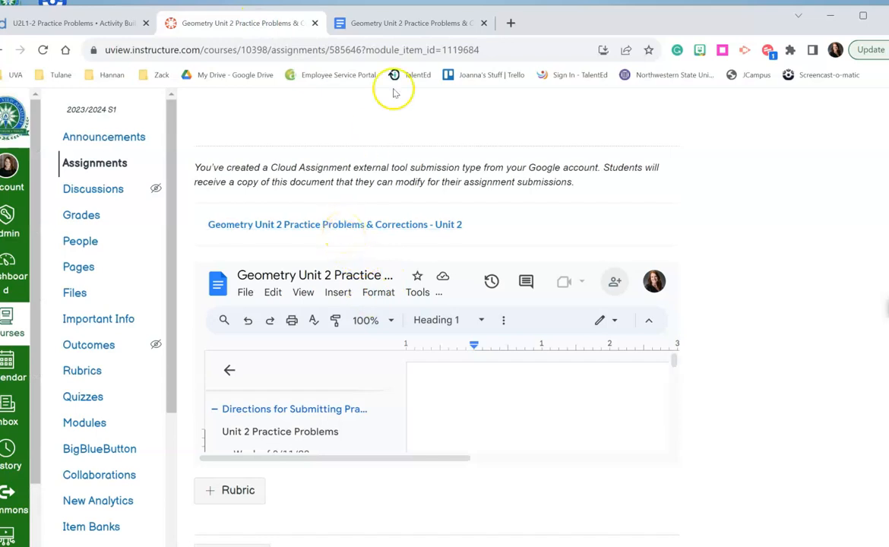
pyautogui.click(408, 23)
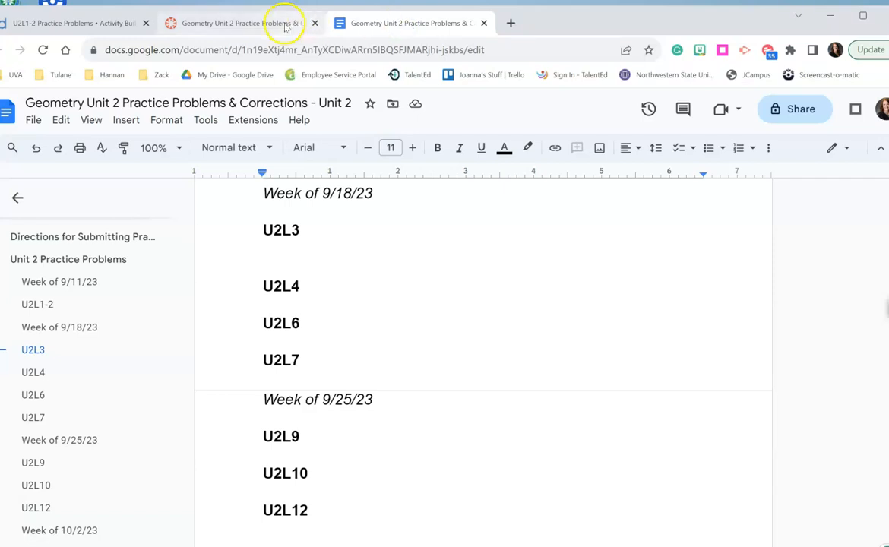
pyautogui.click(260, 23)
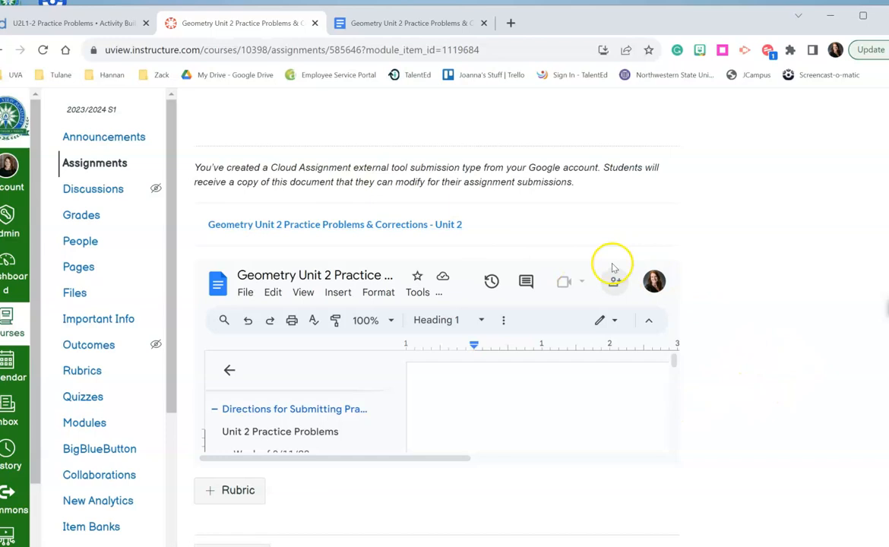
pyautogui.scroll(3, 614, 265)
pyautogui.moveTo(510, 351); pyautogui.dragTo(245, 353)
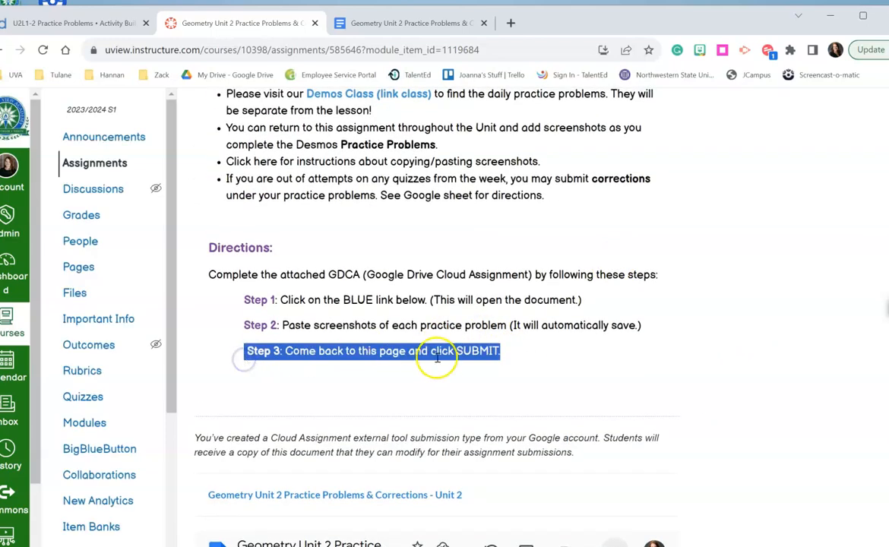